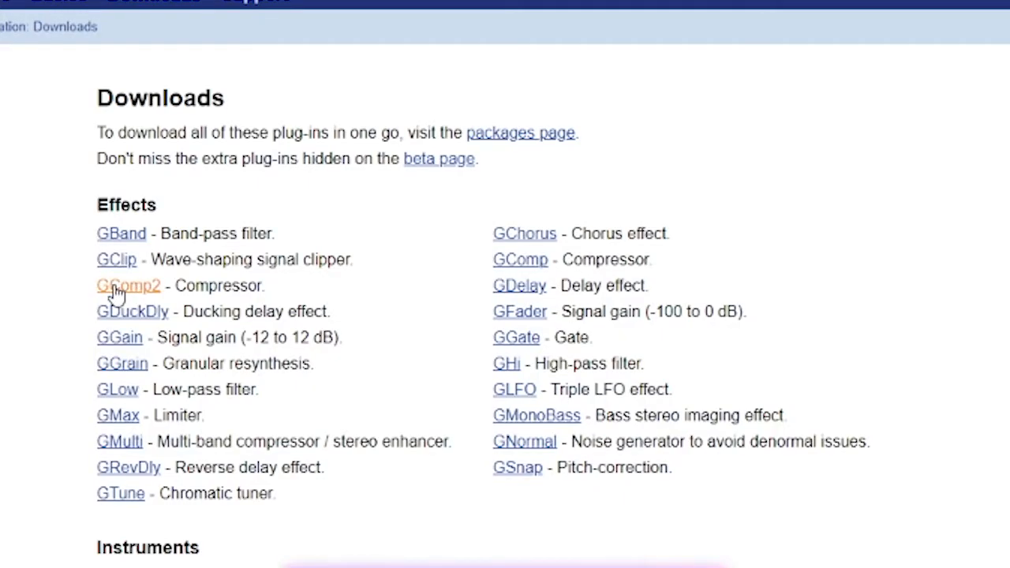
Save the 64-bit GComp2 download in the plugins folder on drive D and open the GMax limiter's page from the downloads list.
left_click(300, 285)
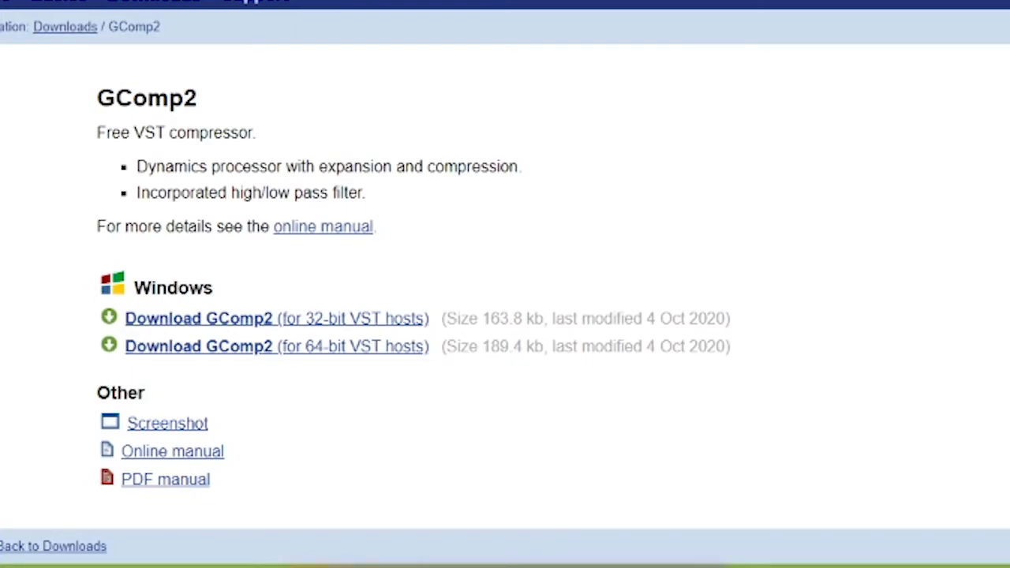
left_click(230, 358)
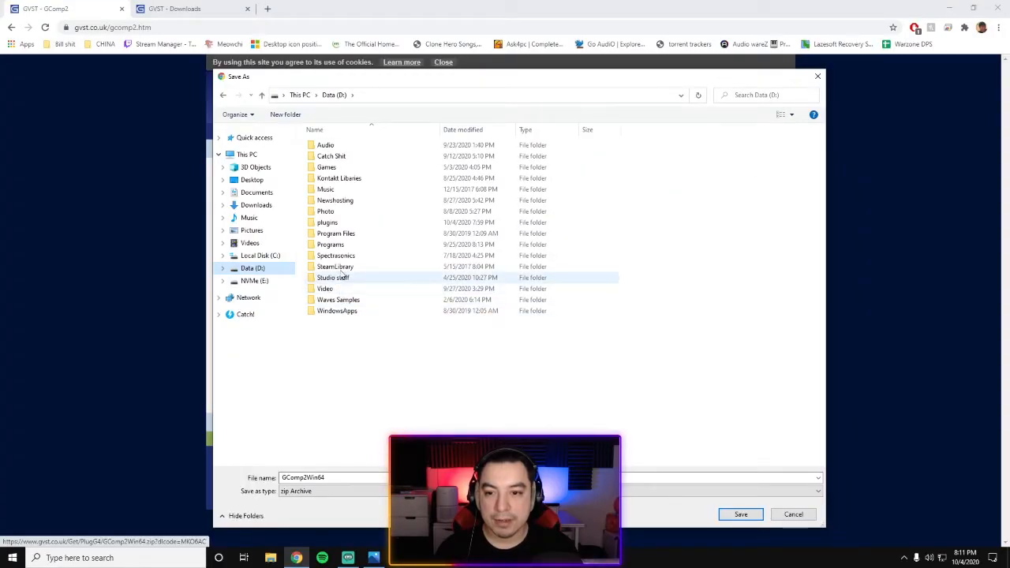
double_click(411, 223)
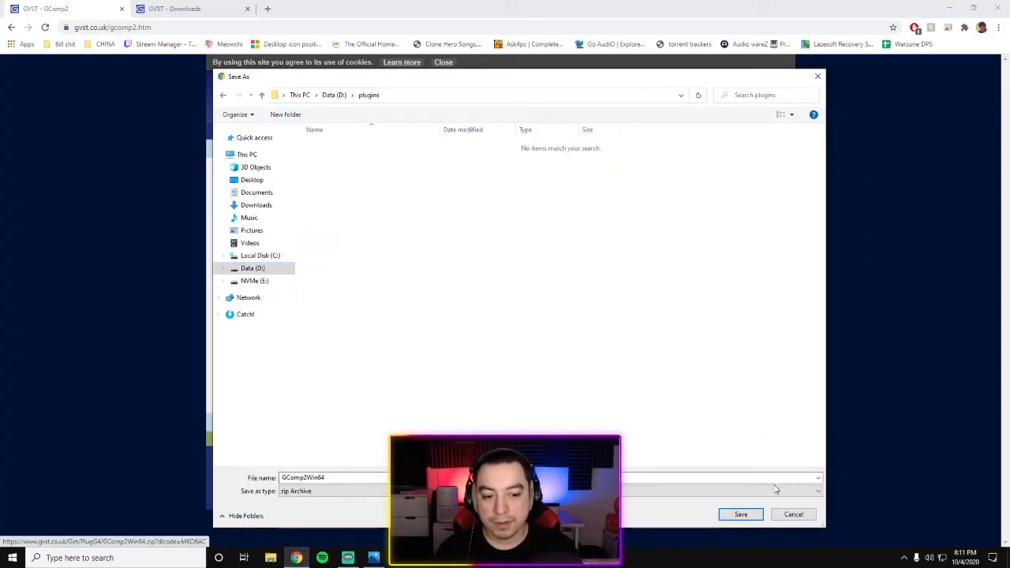
left_click(756, 513)
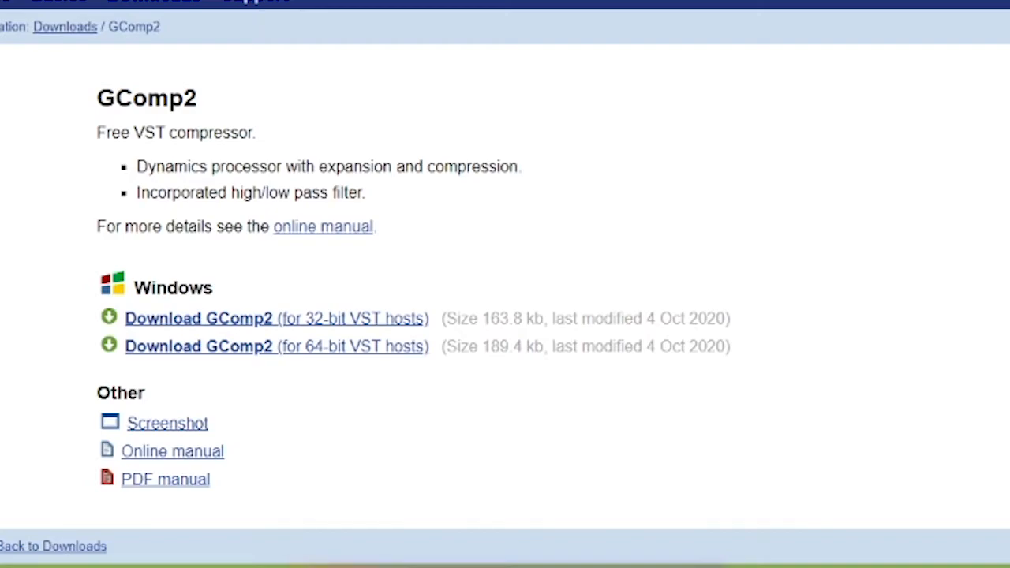
key("alt+Left")
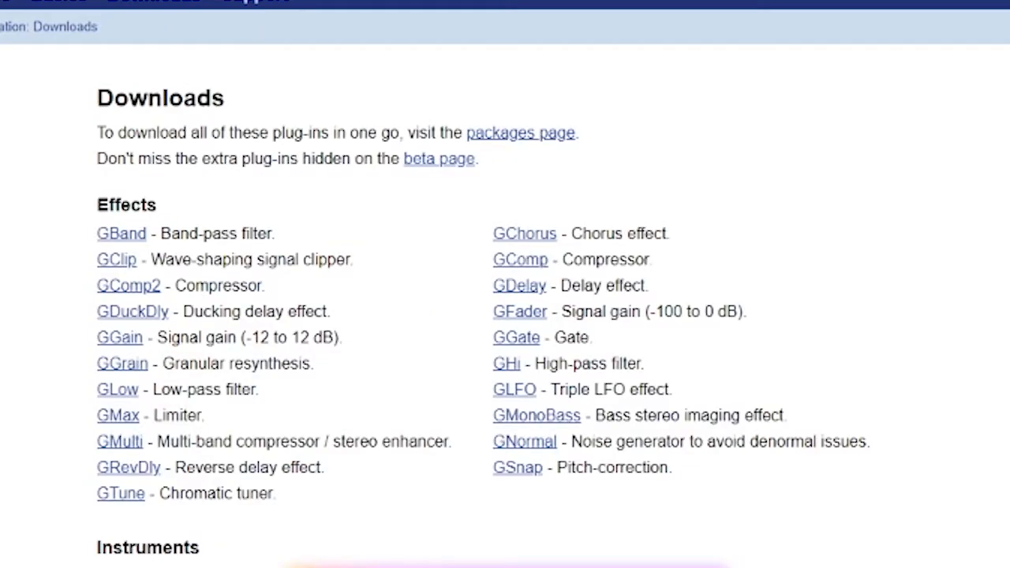
left_click(118, 416)
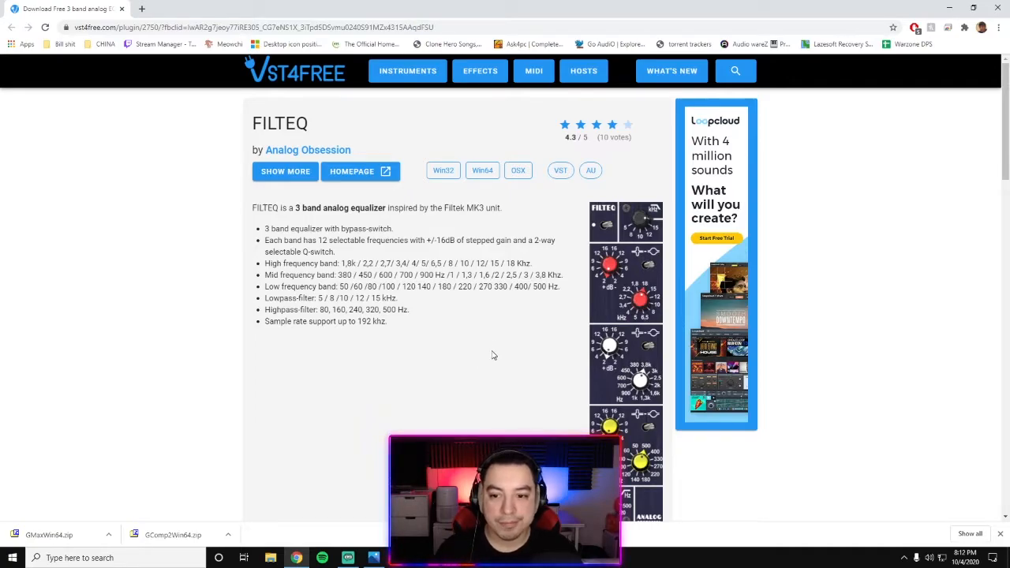
Download the Win 64 VST version of FILTEQ and save it in the plugins folder on drive D.
scroll(493, 355, "down", 1)
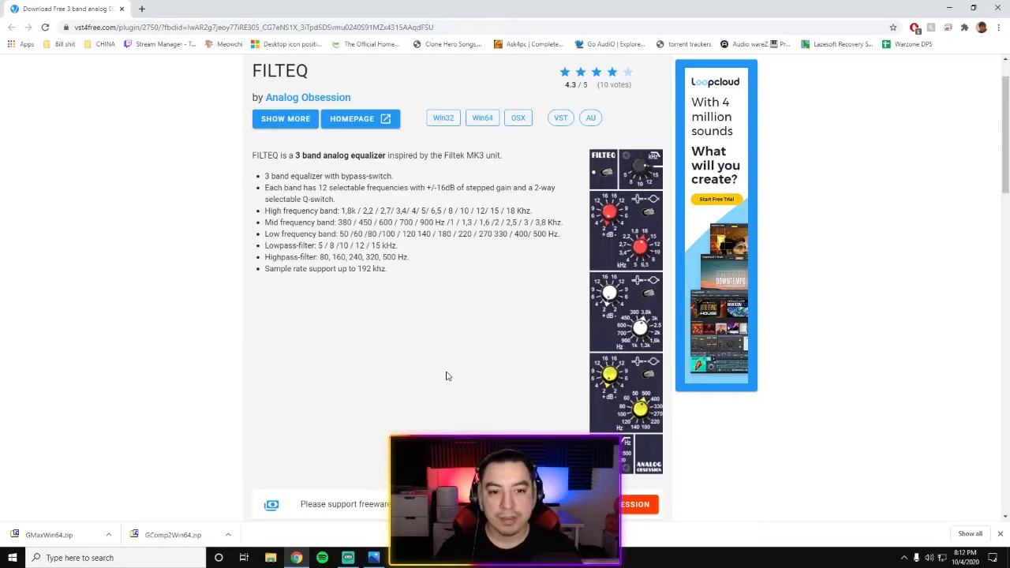
scroll(444, 376, "up", 1)
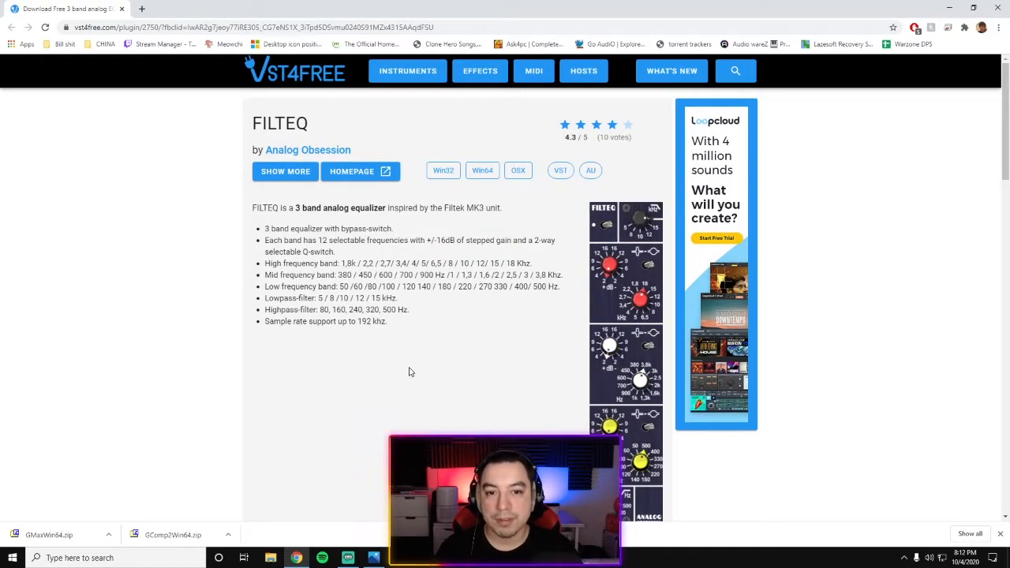
scroll(408, 371, "down", 6)
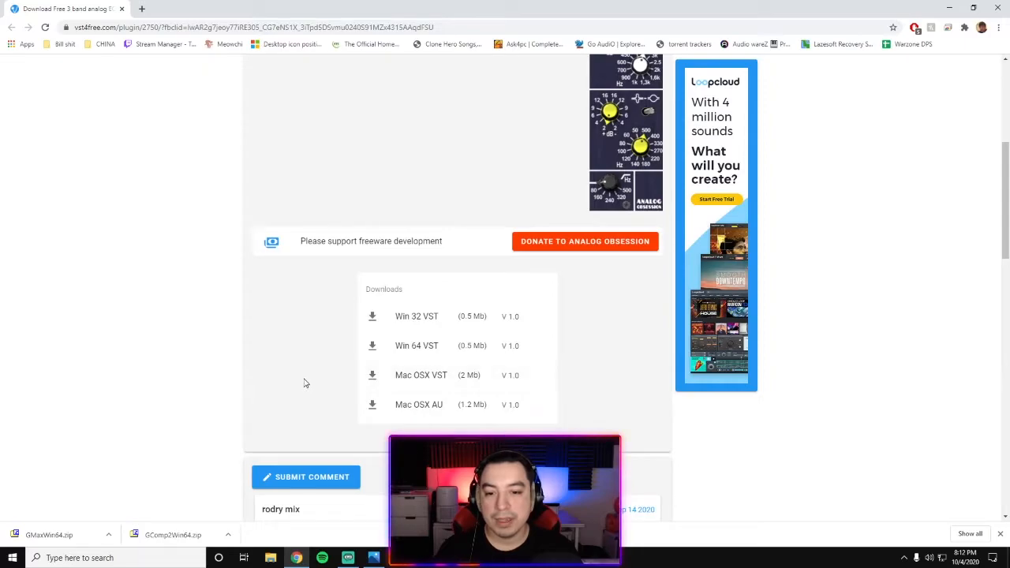
left_click(433, 351)
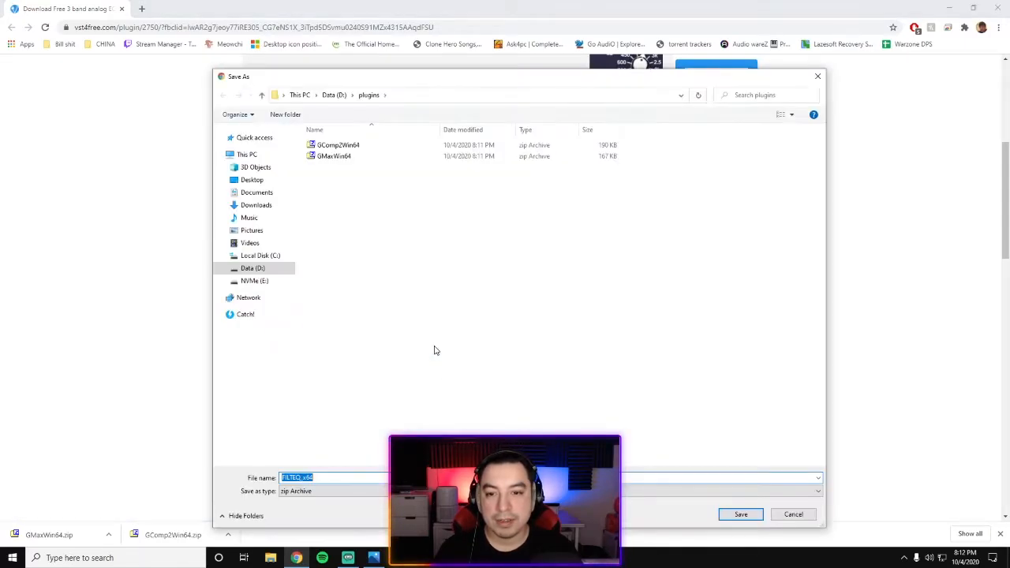
left_click(752, 515)
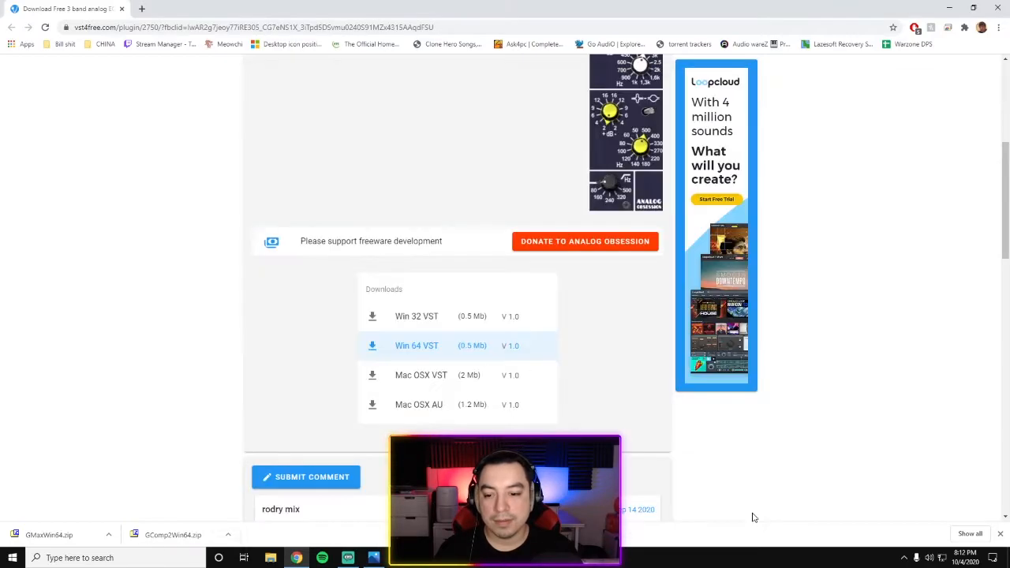
Show the downloaded FILTEQ_x64.zip in its containing folder in File Explorer.
left_click(148, 535)
left_click(160, 499)
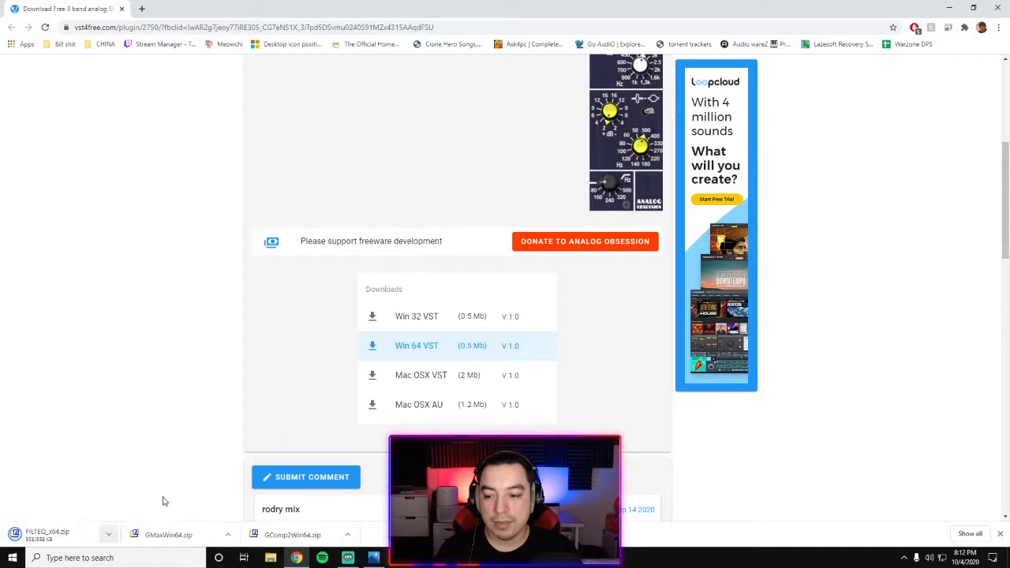
key("alt+Tab")
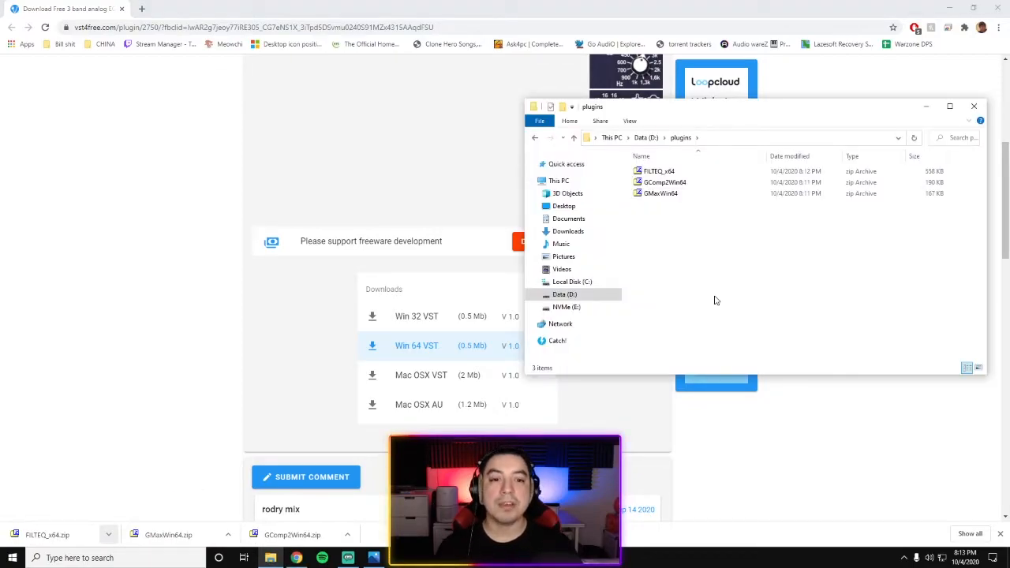
Extract the FILTEQ_x64 archive into a folder of the same name with 7-Zip.
left_click(673, 171)
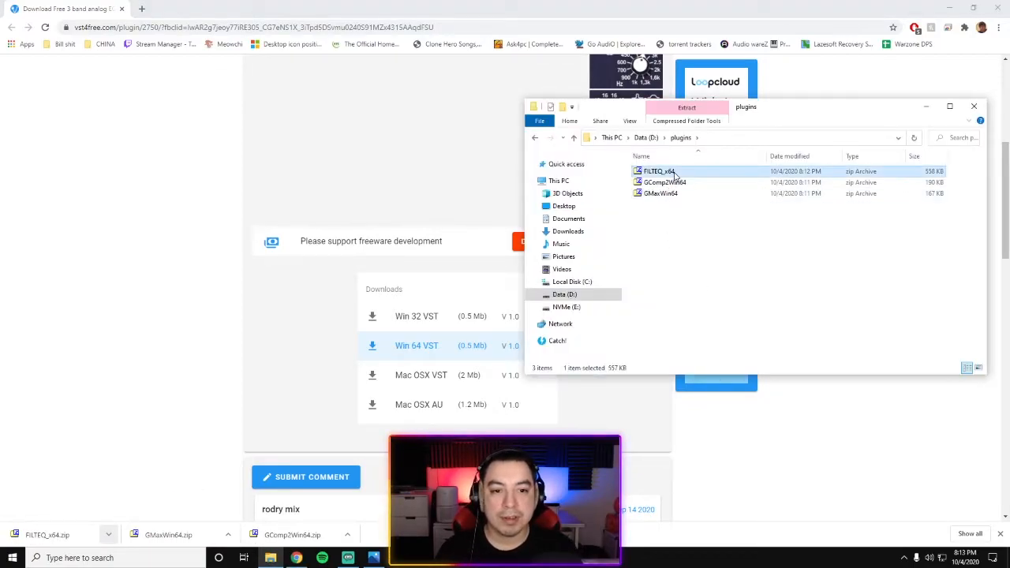
right_click(673, 171)
mouse_move(733, 192)
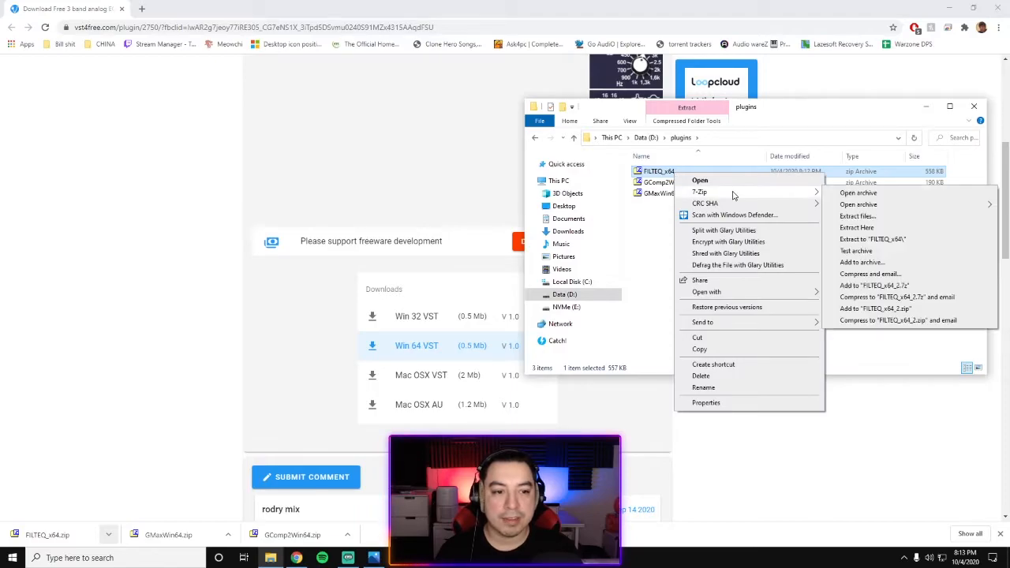
left_click(883, 242)
Extract the GComp2Win64 archive into a folder of the same name with 7-Zip.
left_click(694, 196)
right_click(695, 196)
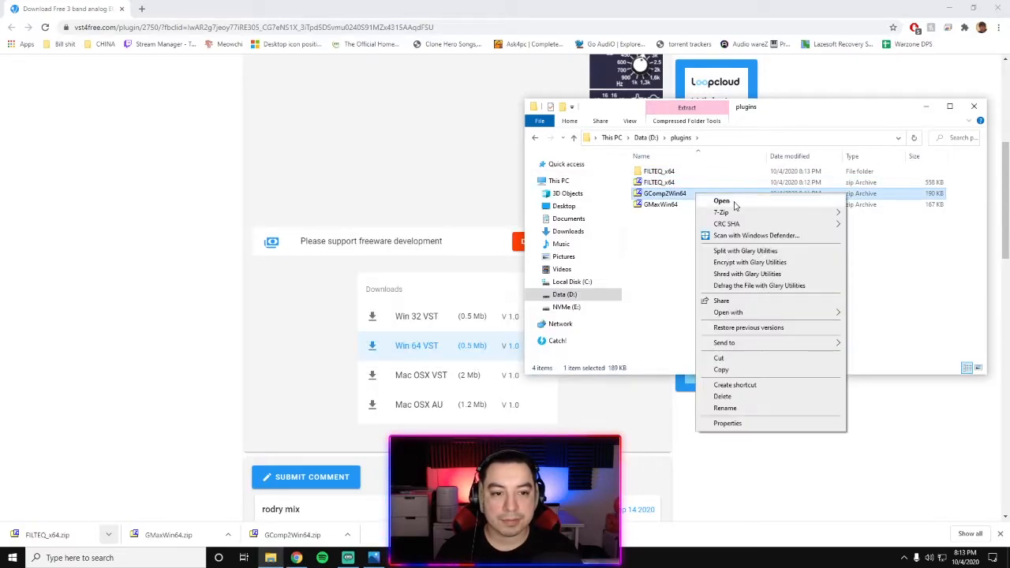
mouse_move(723, 216)
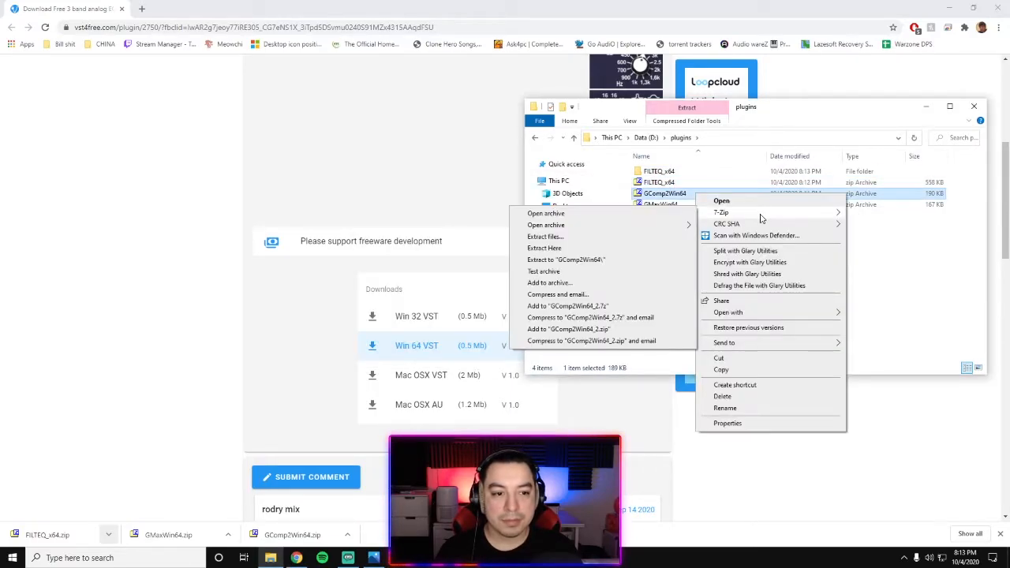
left_click(591, 261)
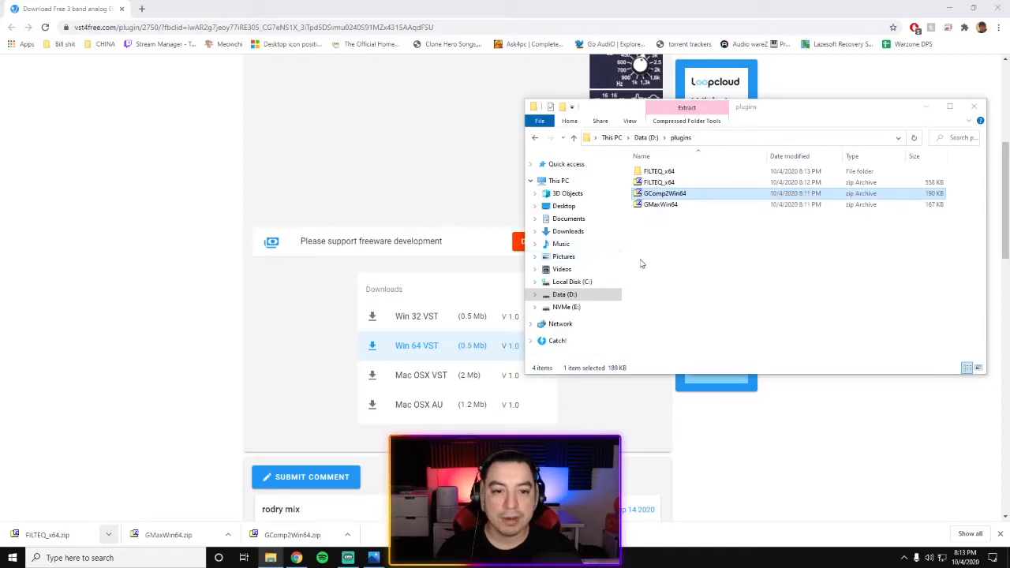
Extract the GMaxWin64 archive into a folder of the same name with 7-Zip.
left_click(672, 218)
right_click(673, 222)
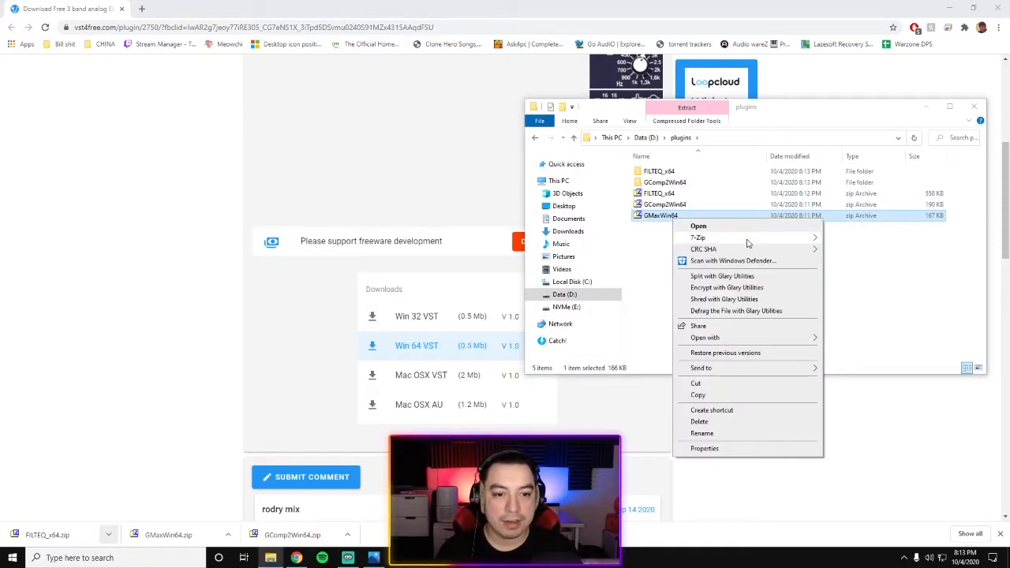
mouse_move(749, 239)
left_click(879, 289)
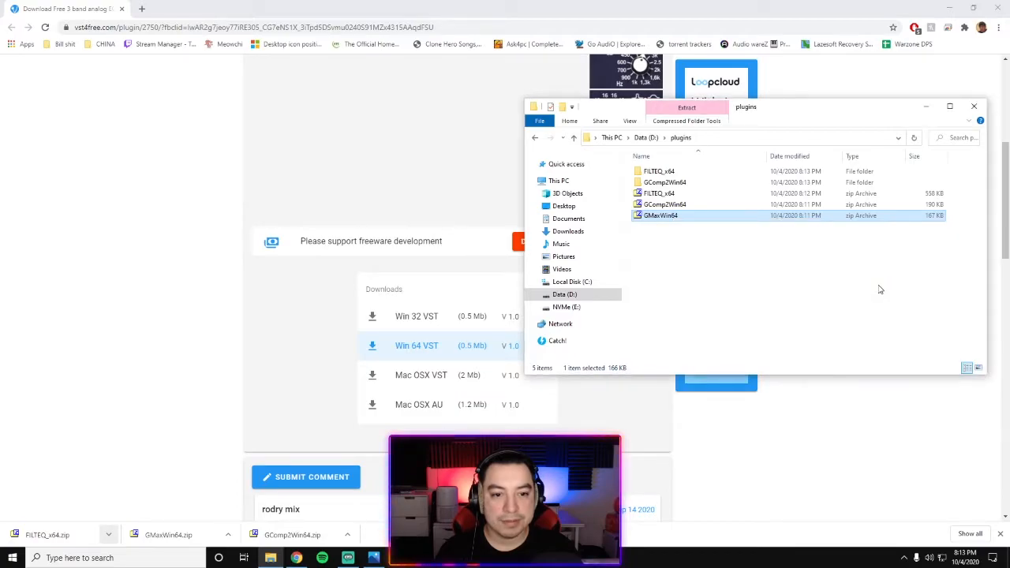
Check the extracted plug-in folders and copy FILTEQ.dll from the FILTEQ_x64 folder.
double_click(687, 172)
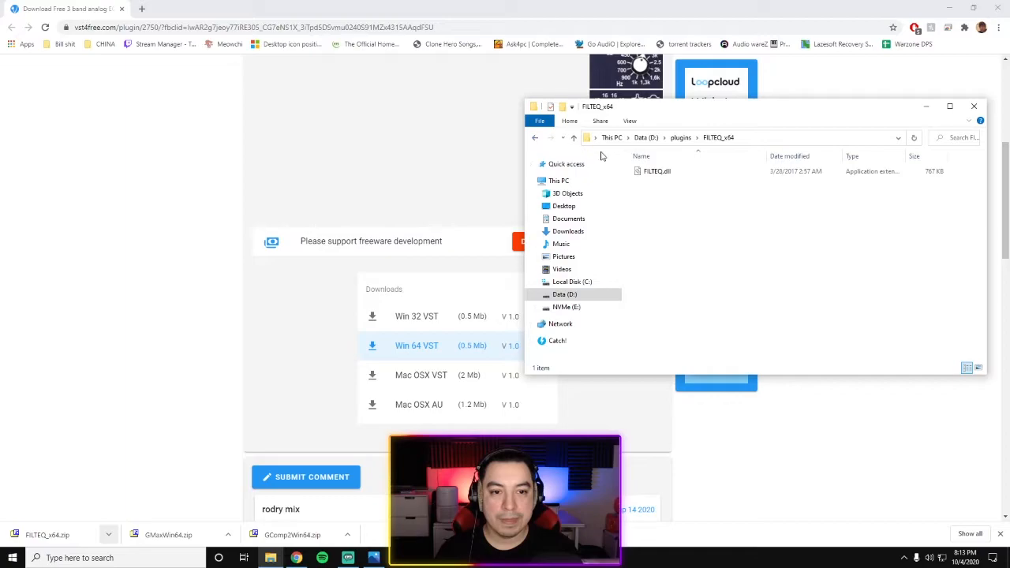
left_click(667, 172)
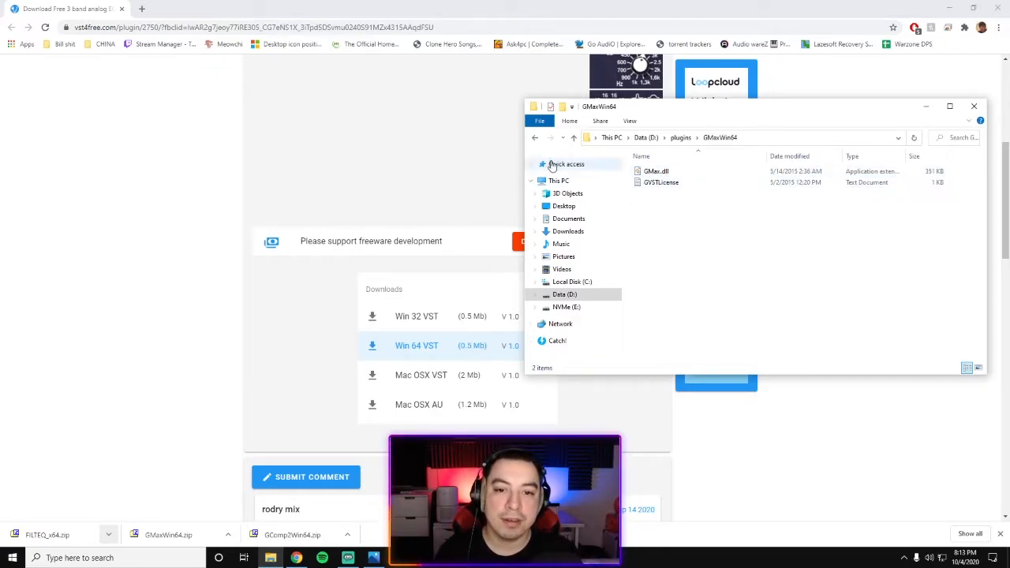
left_click(535, 139)
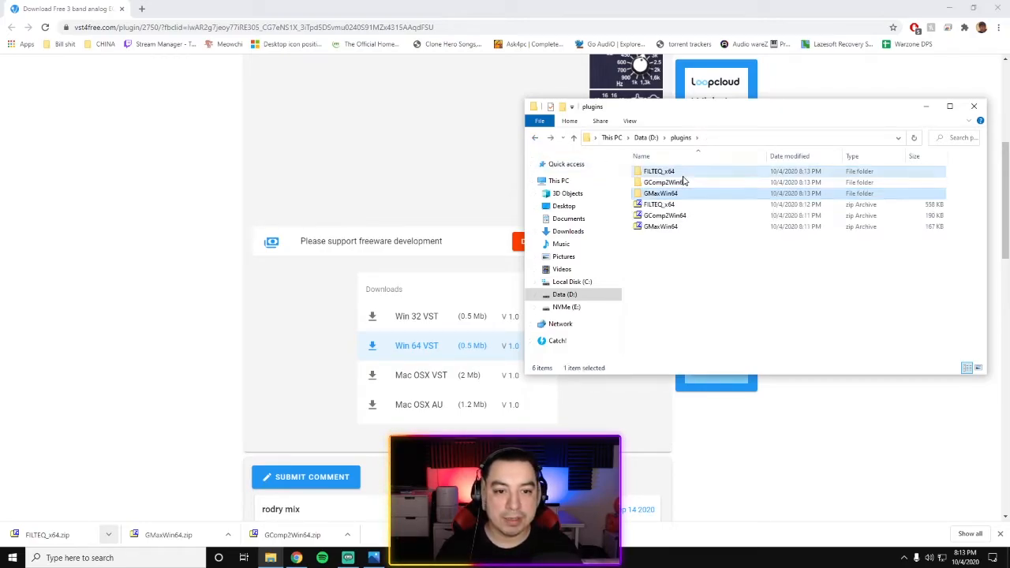
double_click(684, 175)
left_click(663, 174)
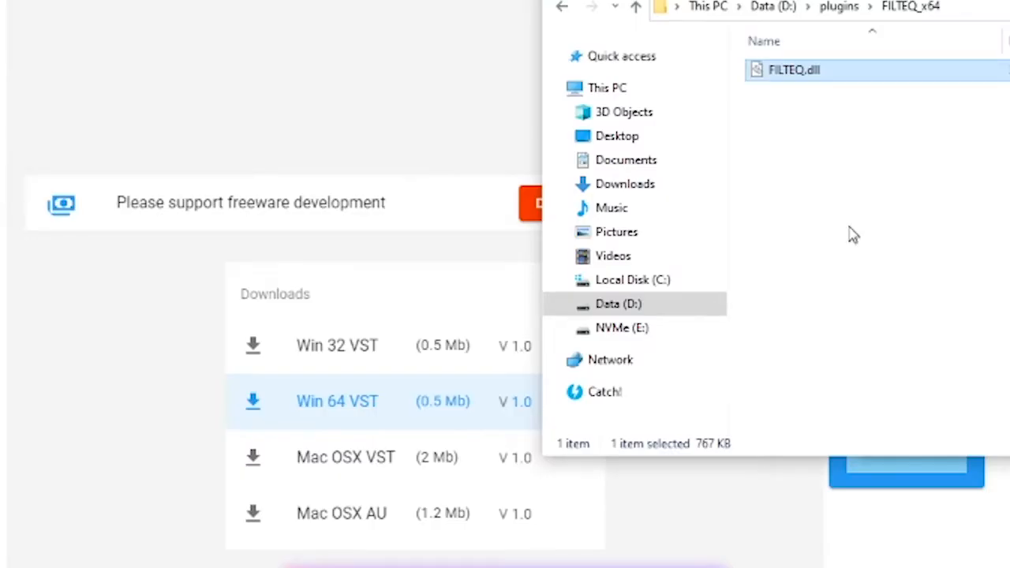
right_click(820, 78)
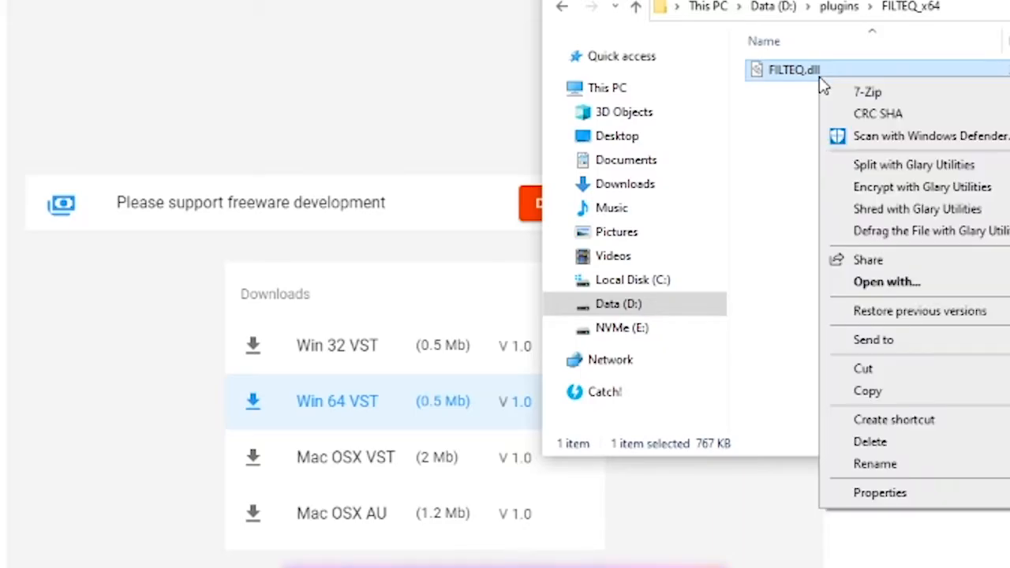
left_click(906, 388)
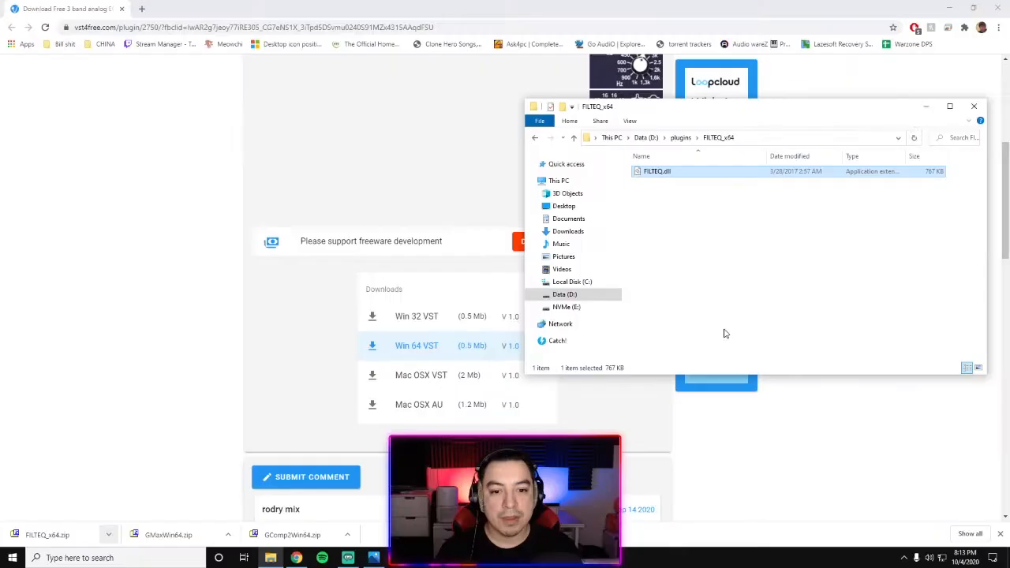
Open the VSTplugins folder inside Program Files on Local Disk (C:).
left_click(576, 282)
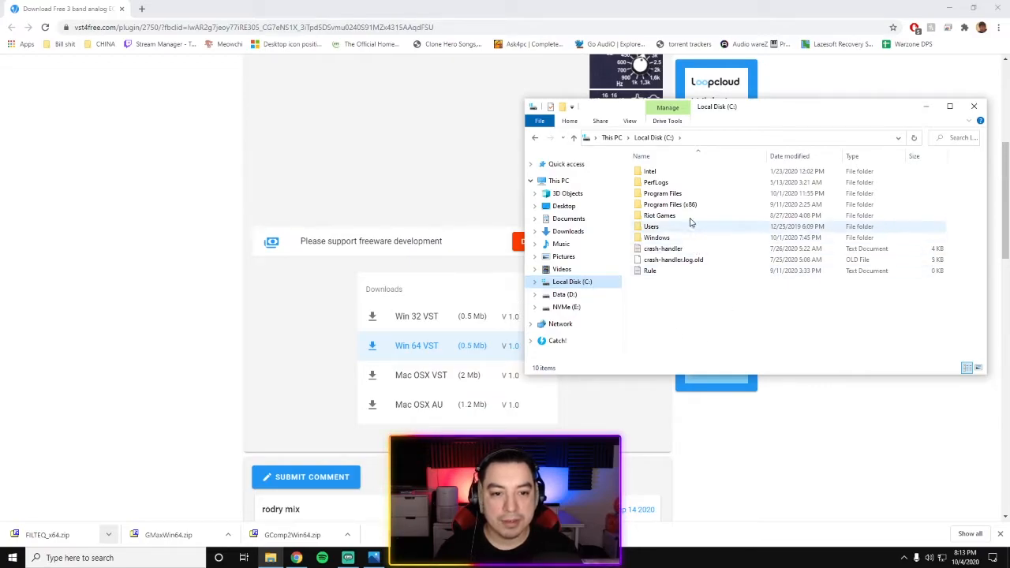
double_click(687, 193)
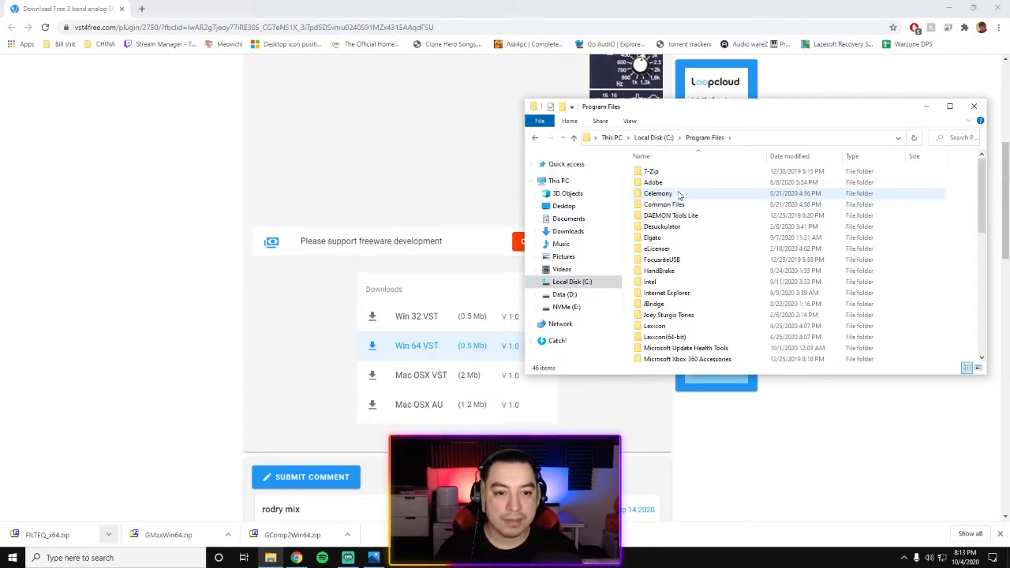
scroll(960, 201, "down", 9)
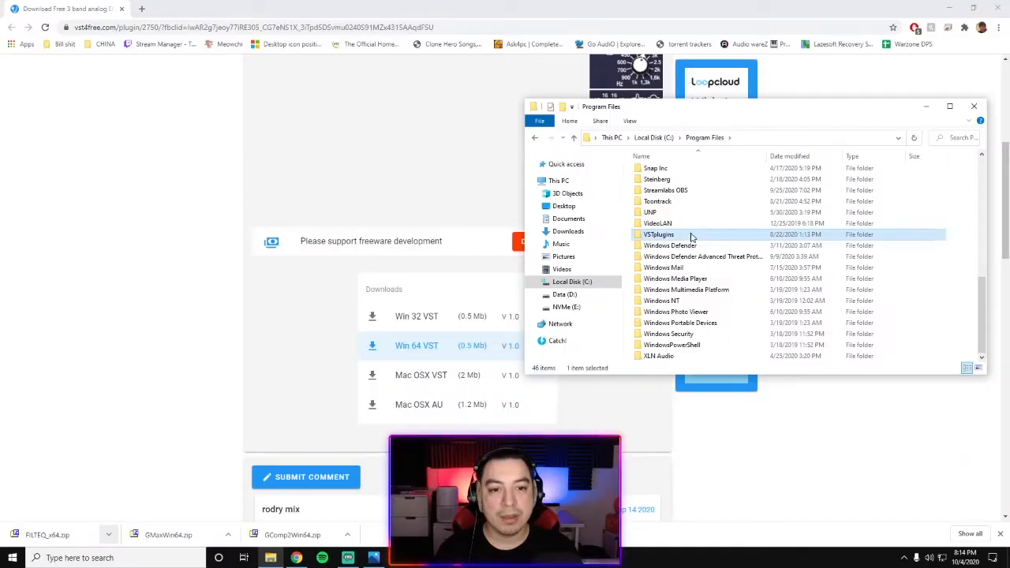
double_click(861, 196)
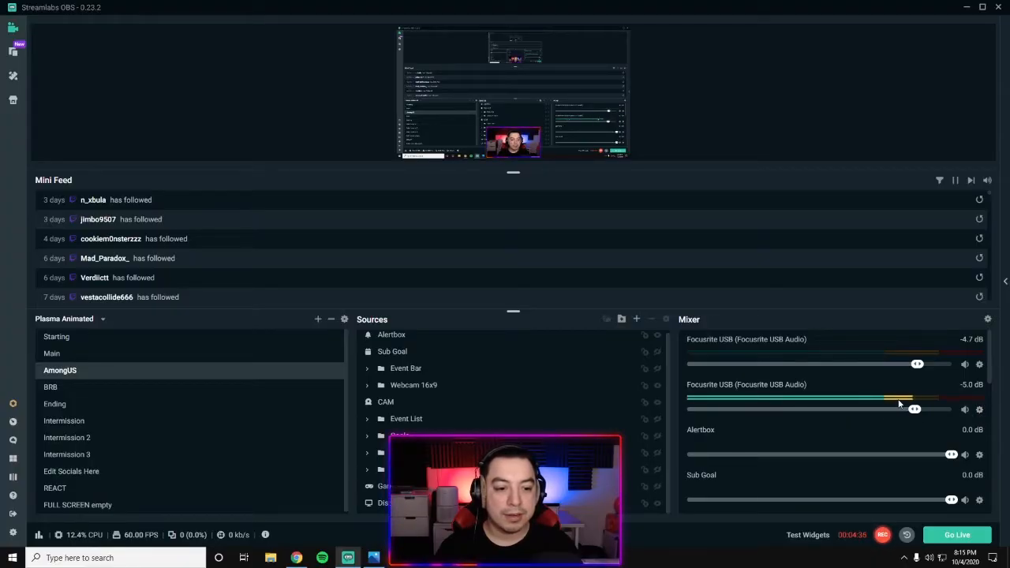
Add a VST 2.x Plugin filter named Compressor to the second Focusrite USB audio source in the mixer.
left_click(980, 411)
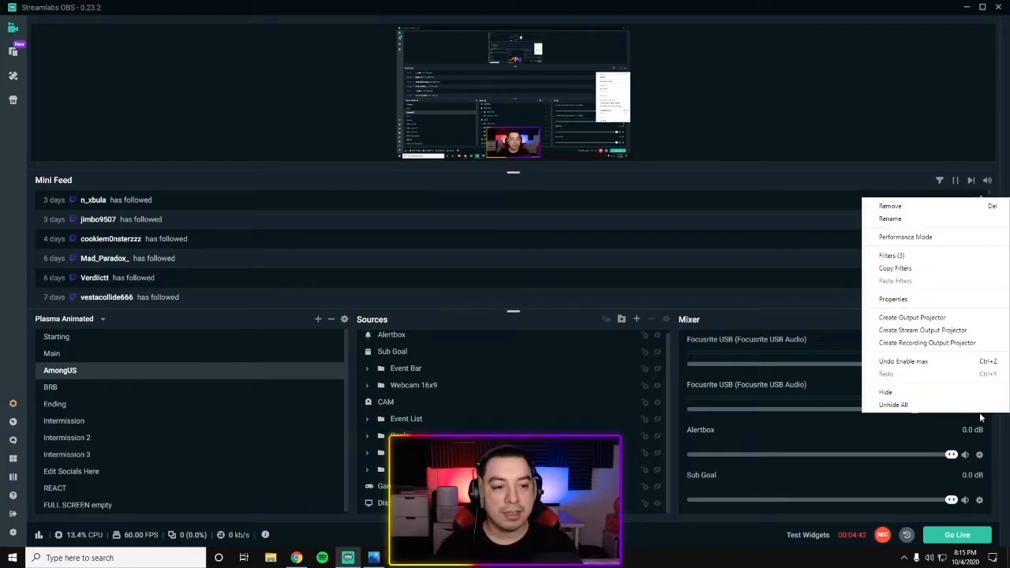
left_click(891, 256)
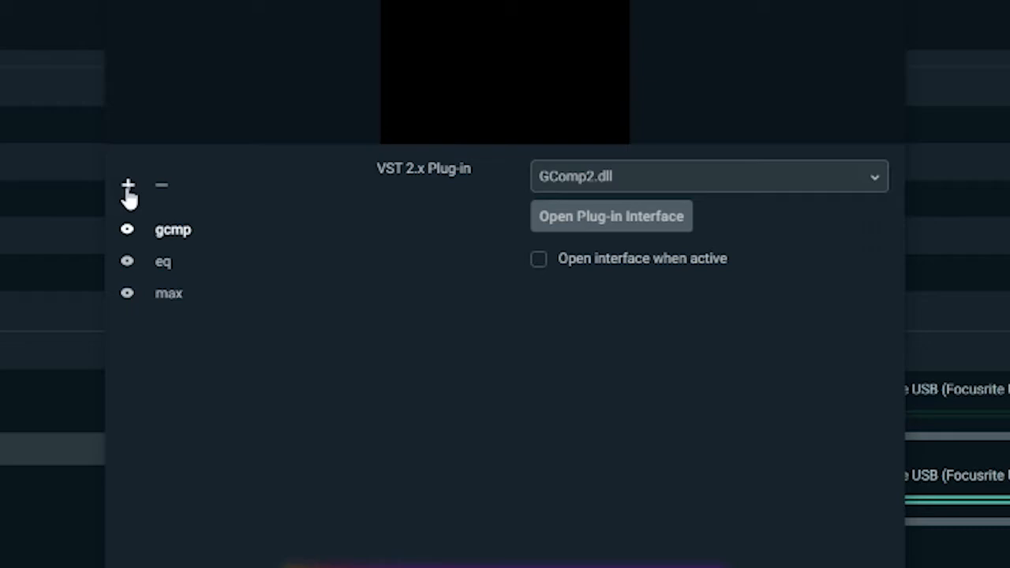
left_click(128, 192)
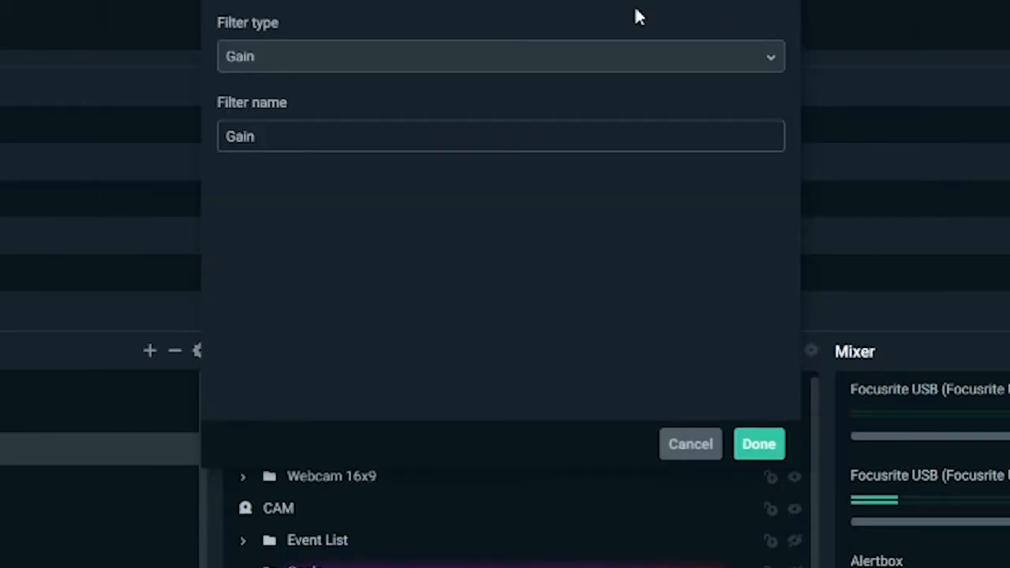
left_click(772, 56)
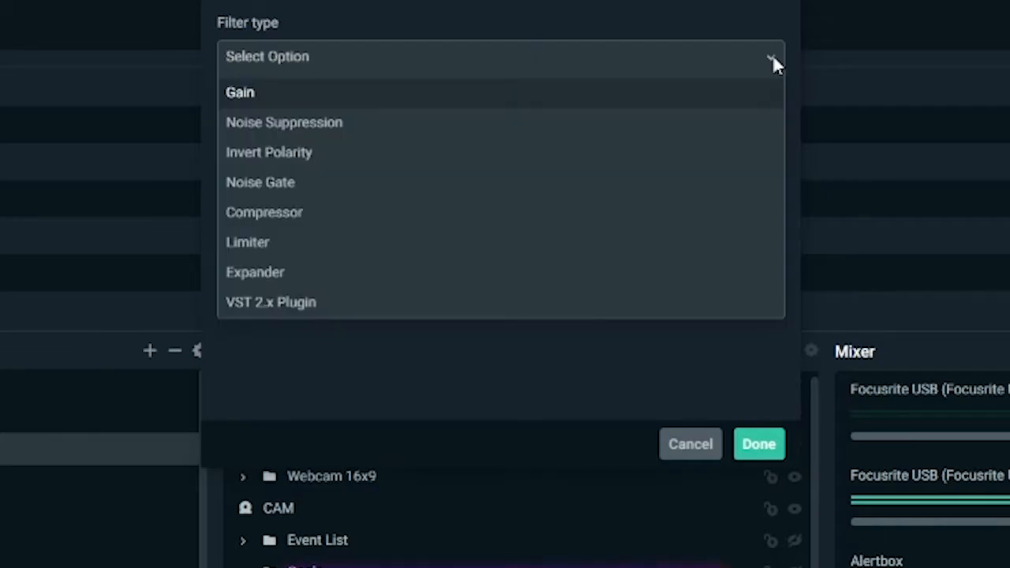
left_click(280, 308)
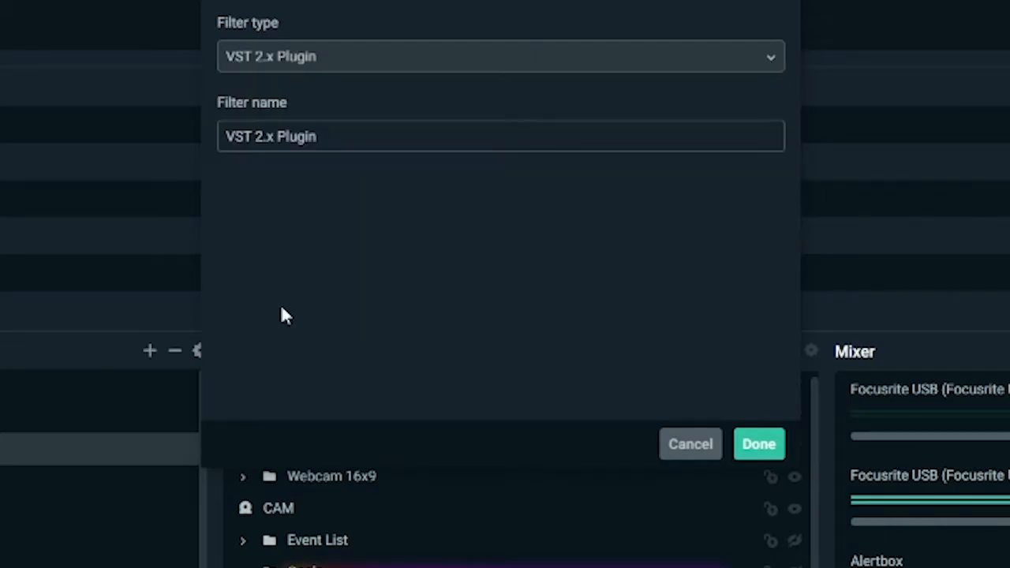
left_click_drag(317, 136, 189, 139)
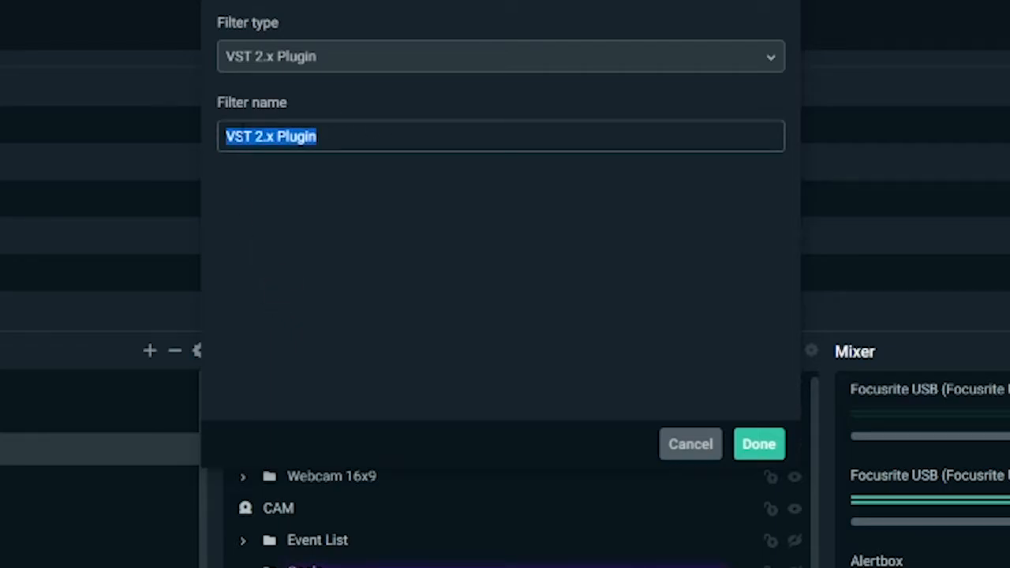
type("Compressor")
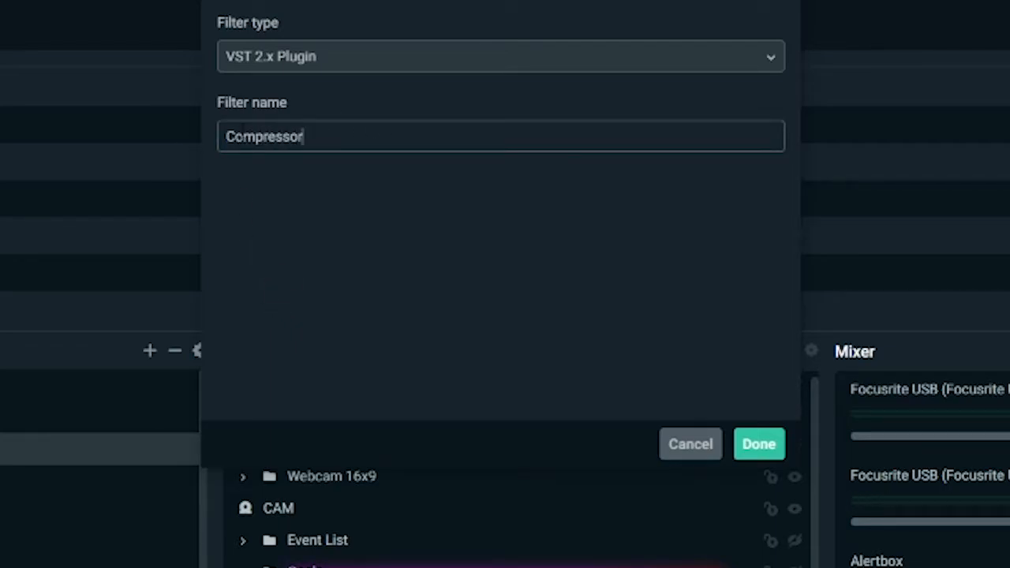
left_click(771, 435)
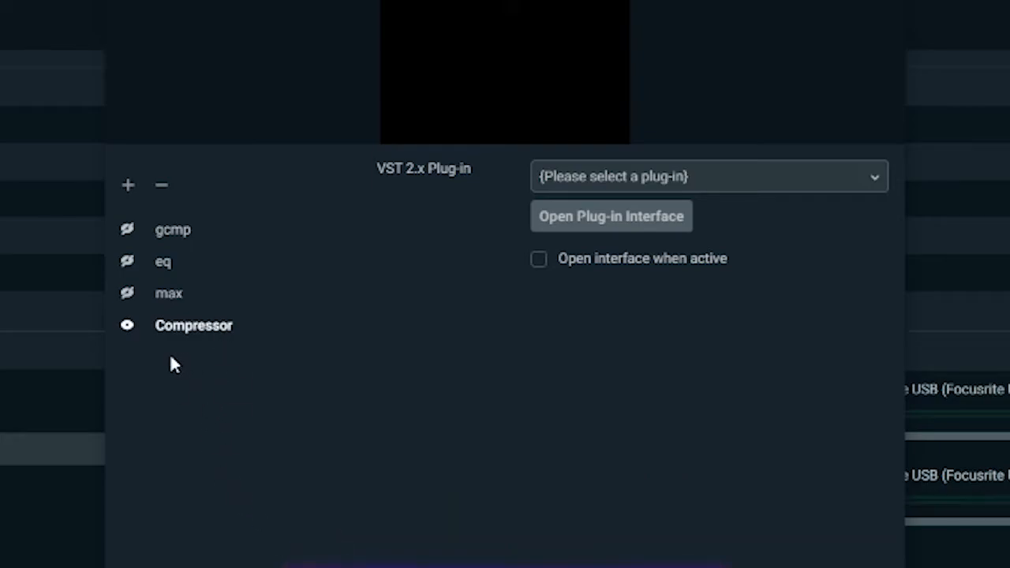
Assign GComp2.dll to the Compressor filter and open its plug-in interface.
left_click(874, 179)
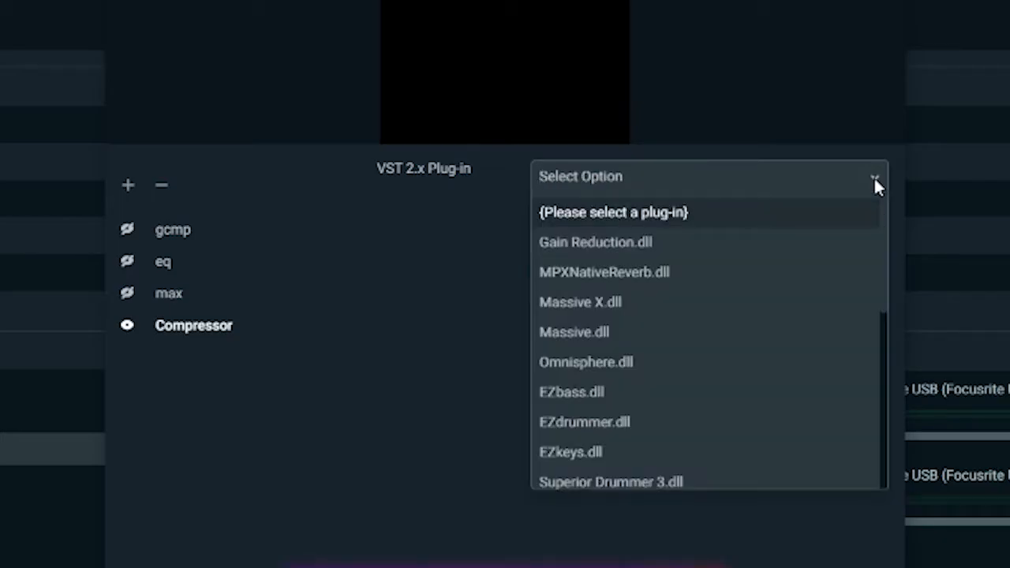
scroll(884, 303, "down", 5)
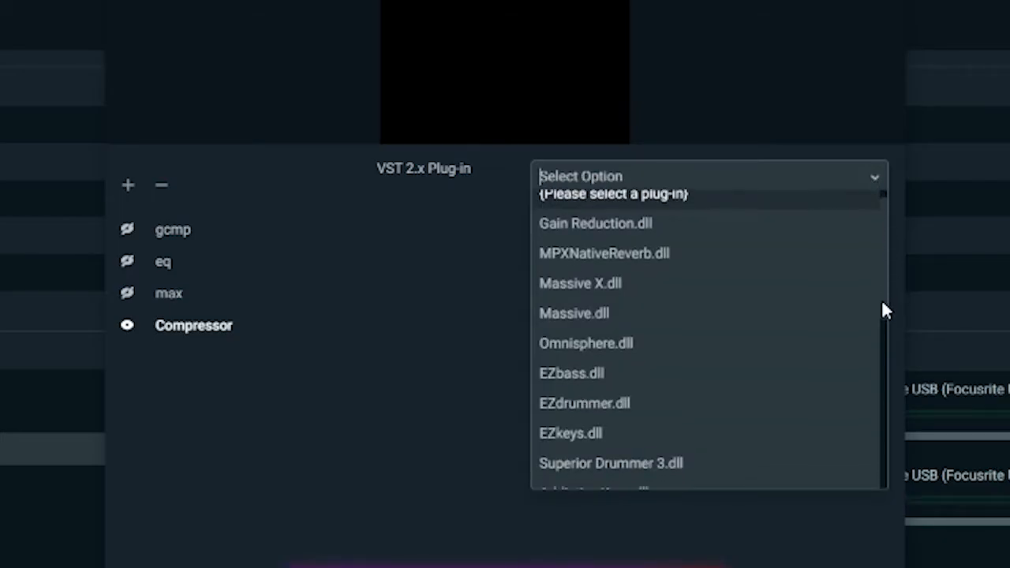
scroll(884, 410, "down", 3)
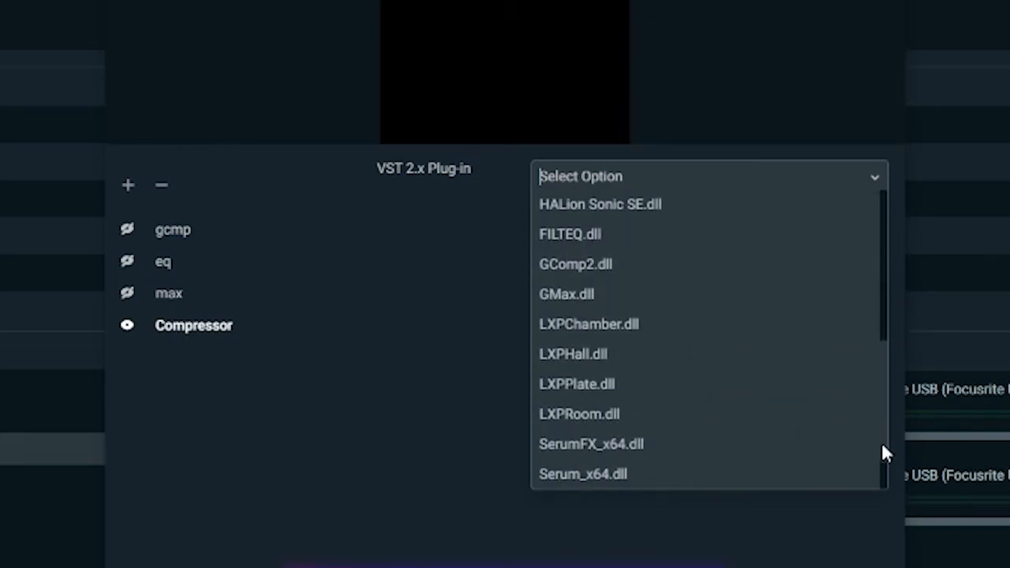
left_click(635, 276)
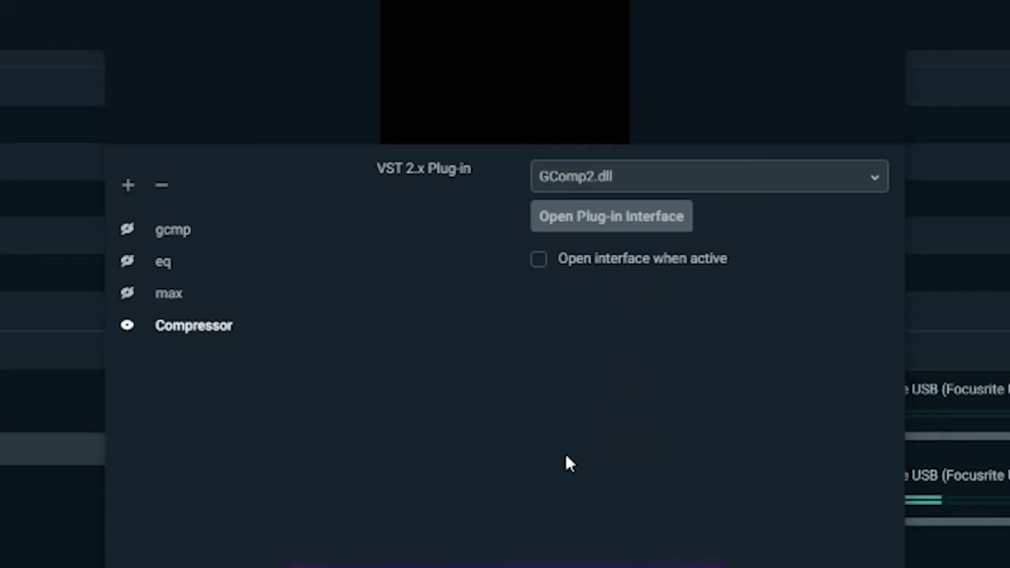
left_click(647, 221)
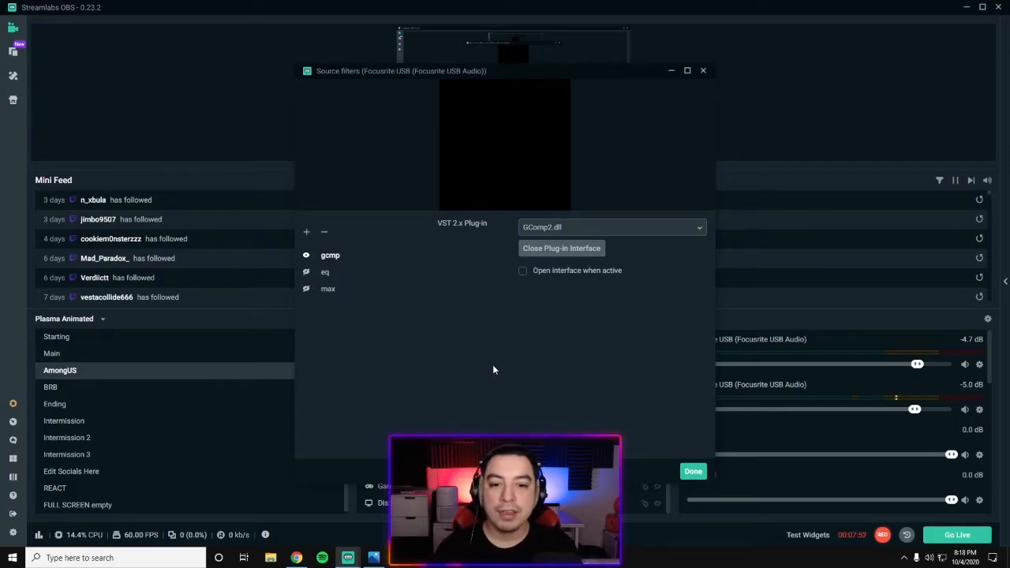
Assign FILTEQ.dll to the eq filter, and open its plug-in interface for review before closing it.
left_click(326, 273)
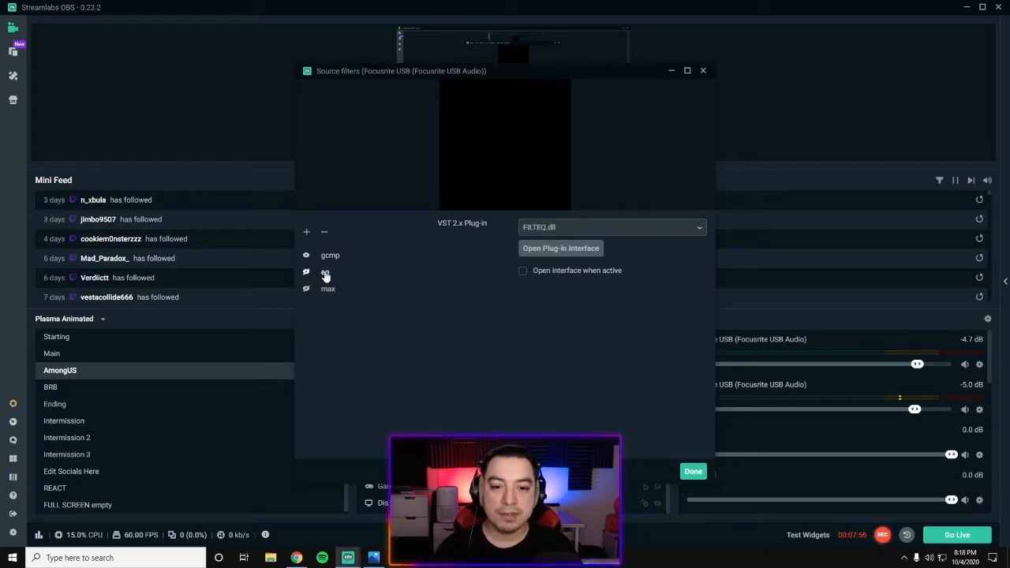
left_click(695, 231)
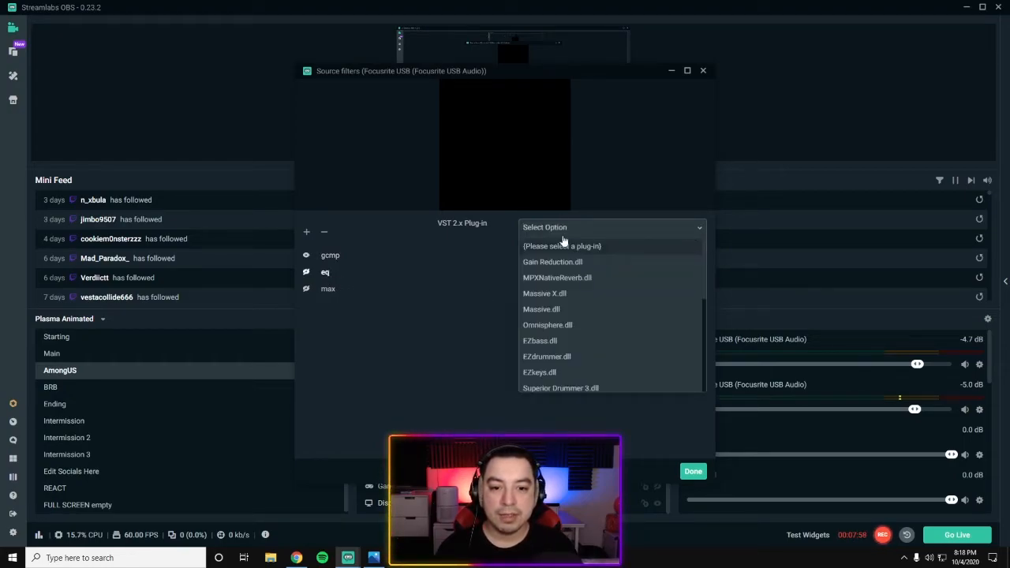
scroll(615, 352, "up", 3)
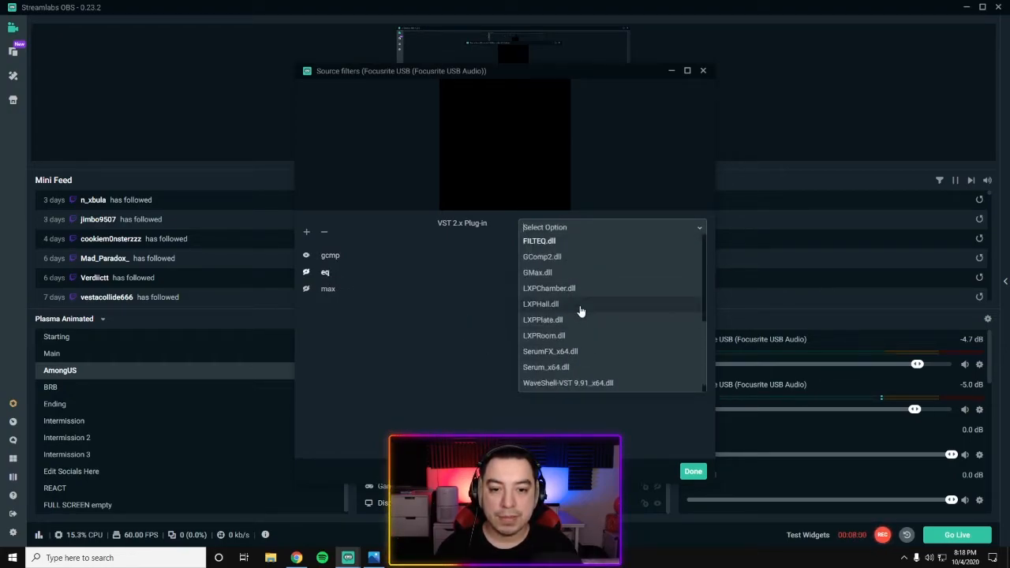
left_click(598, 247)
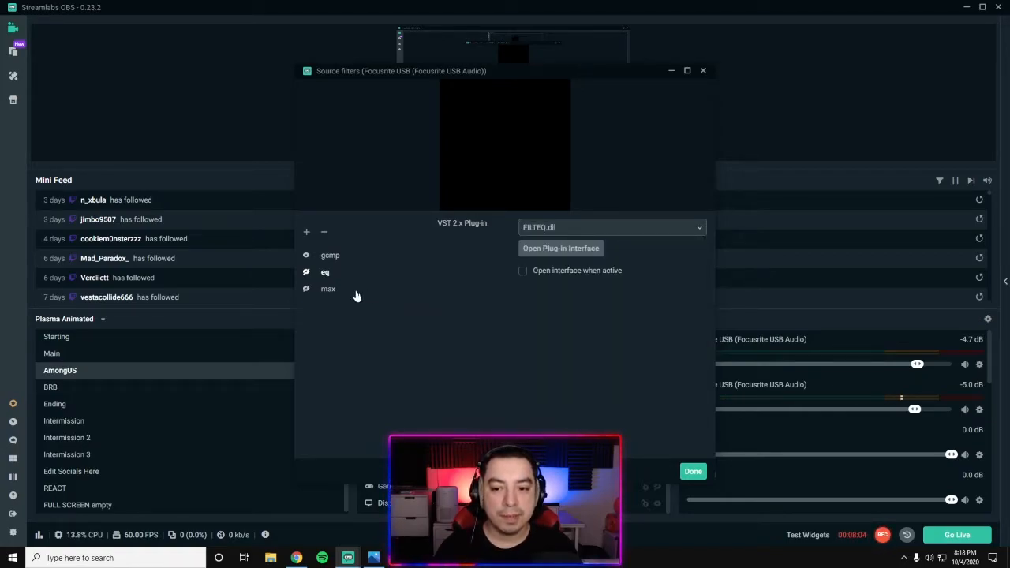
left_click(562, 249)
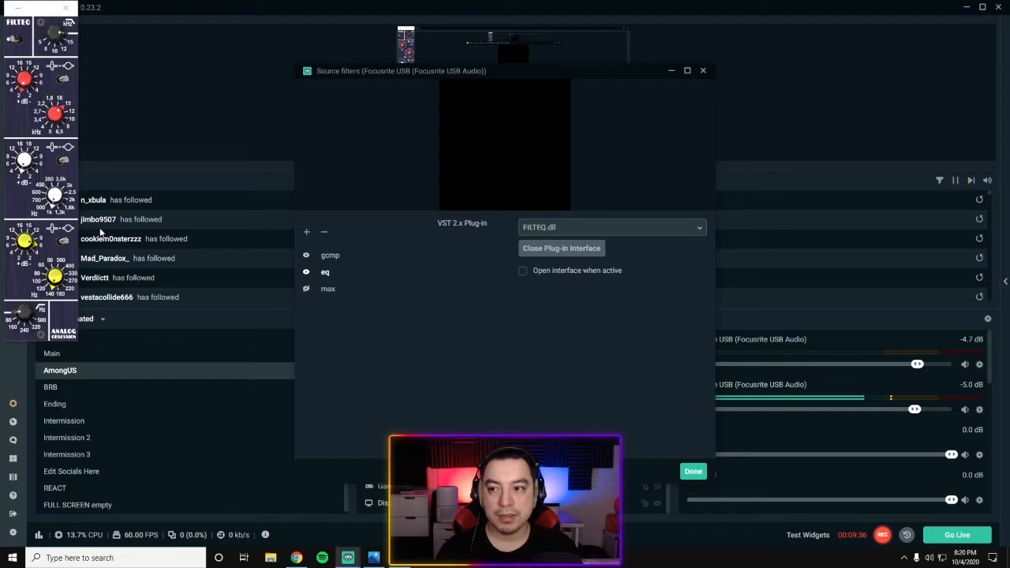
left_click(526, 248)
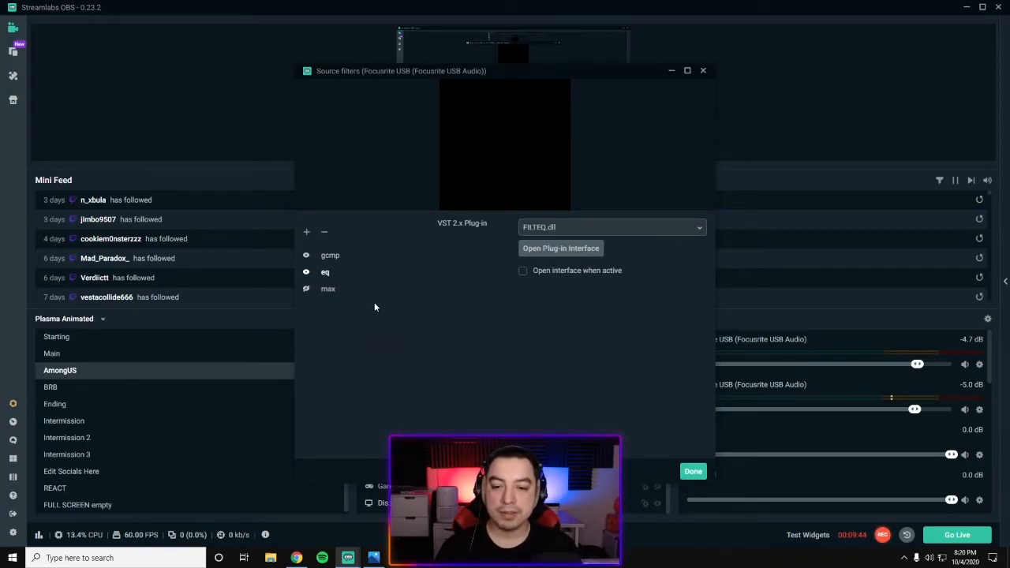
Assign GMax.dll as the VST plug-in of the max filter.
left_click(329, 289)
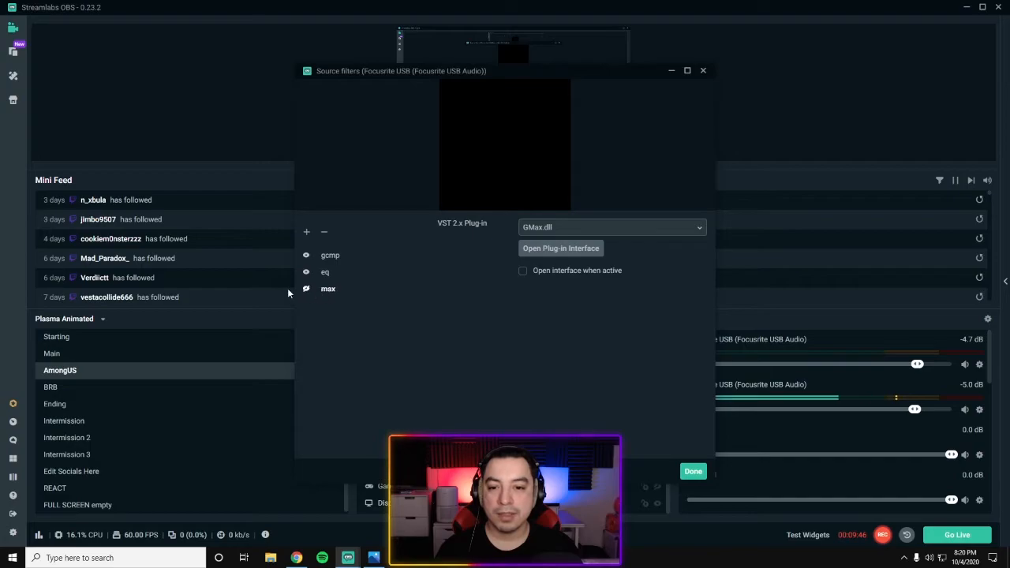
left_click(677, 229)
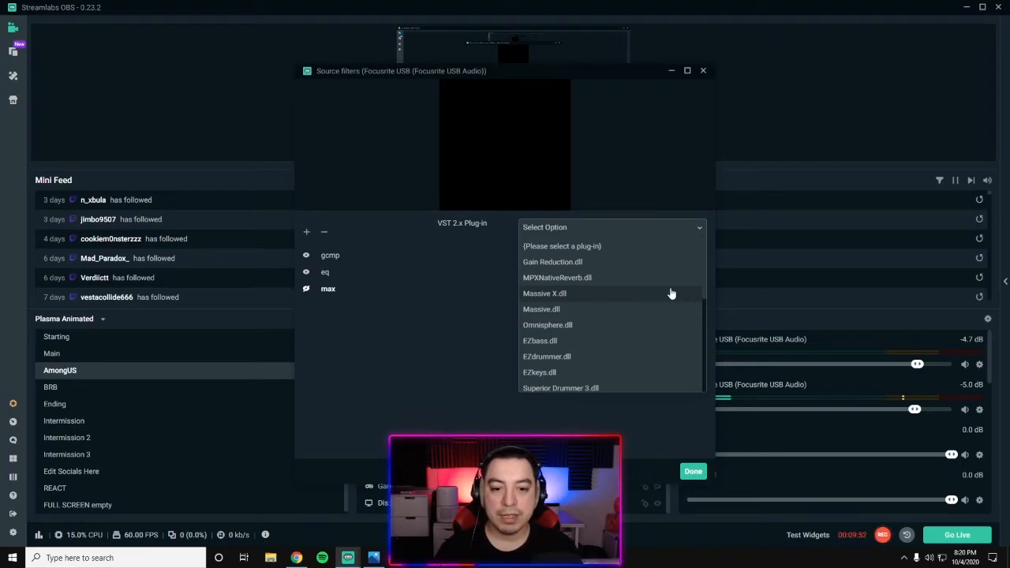
scroll(671, 304, "down", 5)
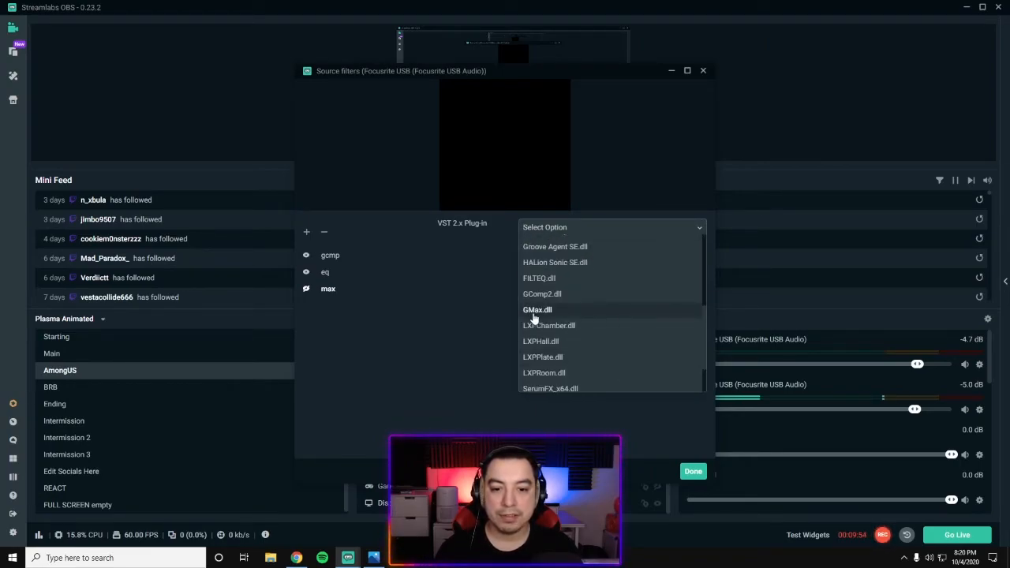
left_click(567, 310)
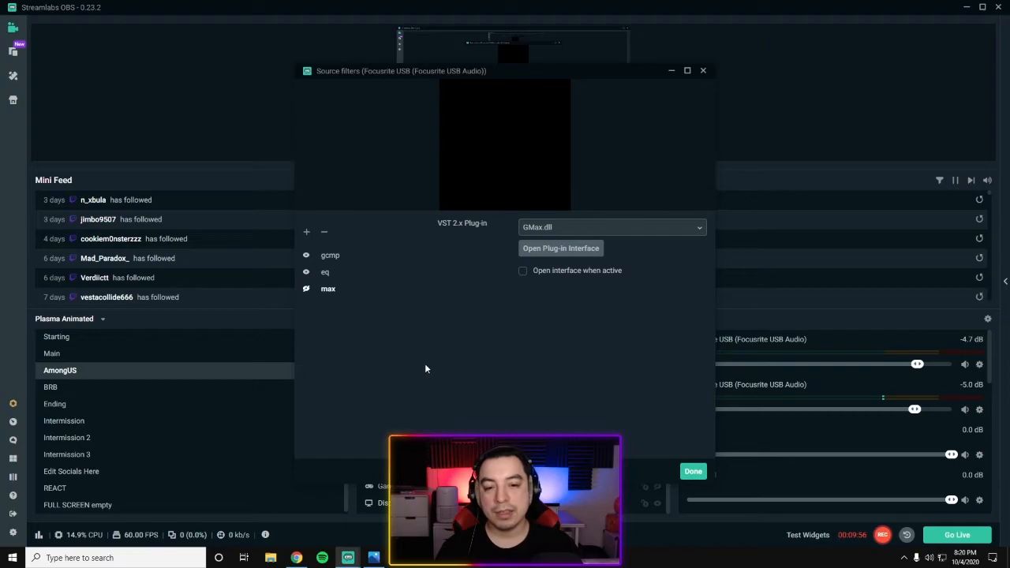
Bring up the GMax plug-in interface and enable the max filter.
left_click(587, 254)
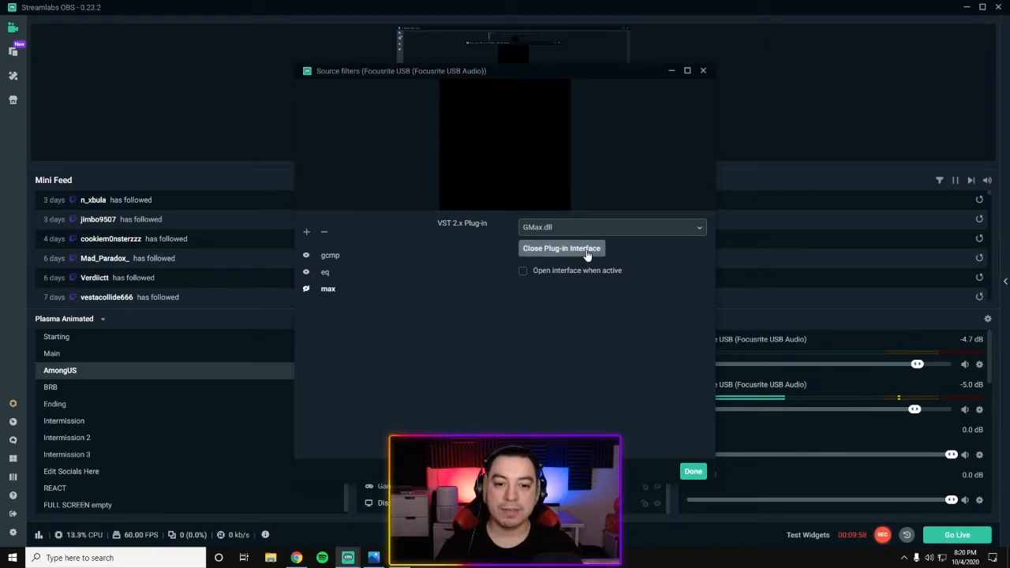
left_click(402, 558)
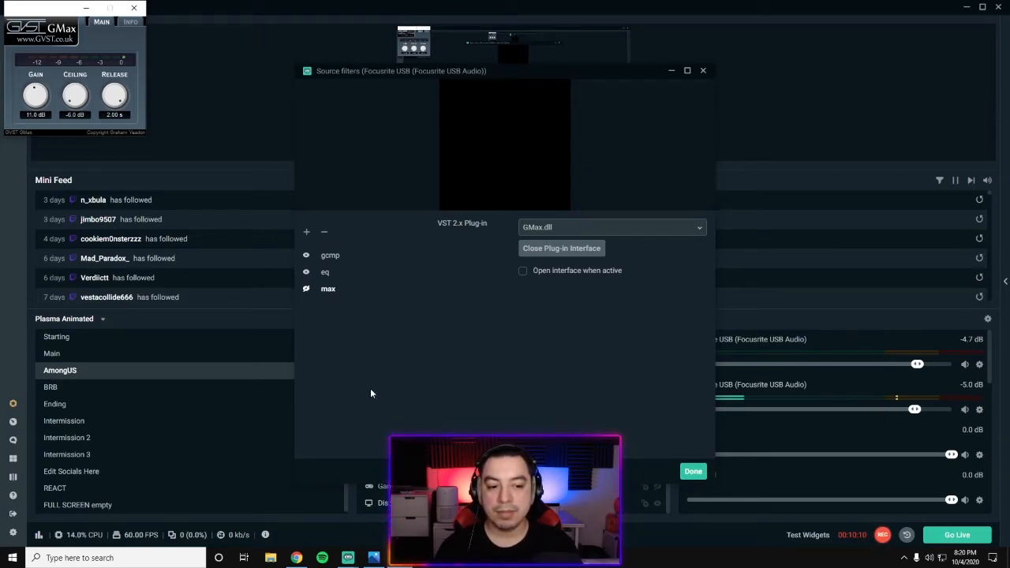
left_click(307, 290)
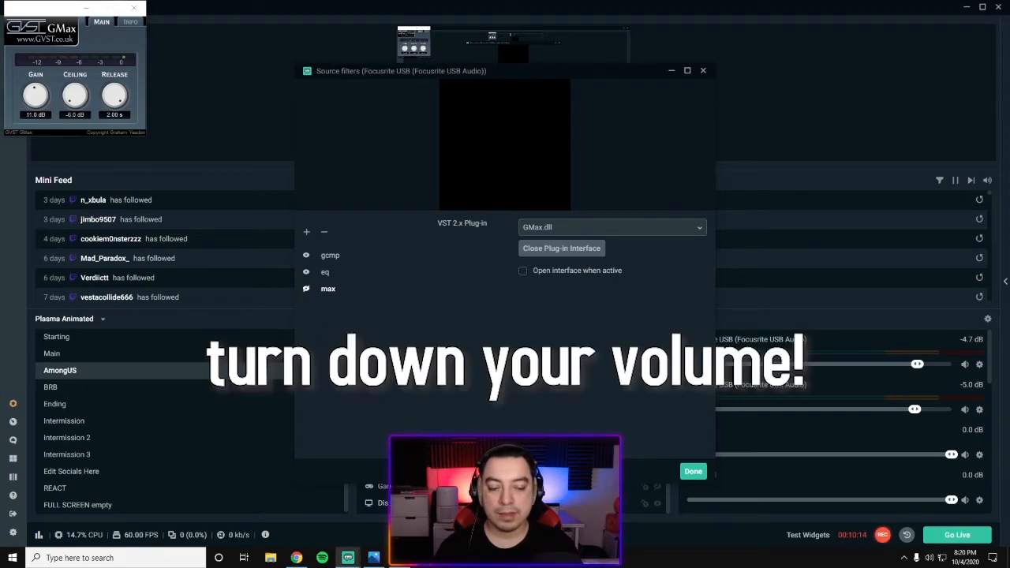